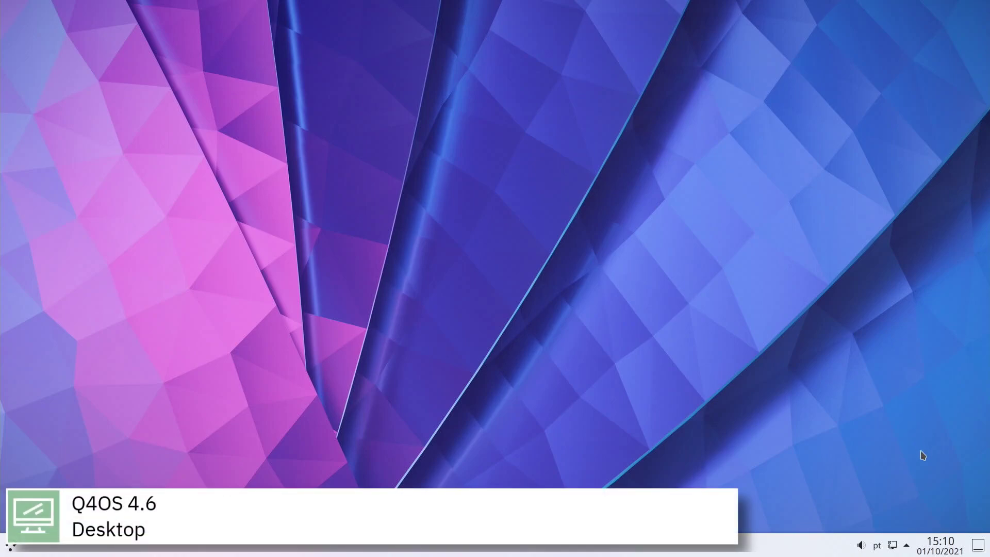
# Preview the calendar, system tray items and network connections popups, closing each one
pyautogui.click(937, 543)
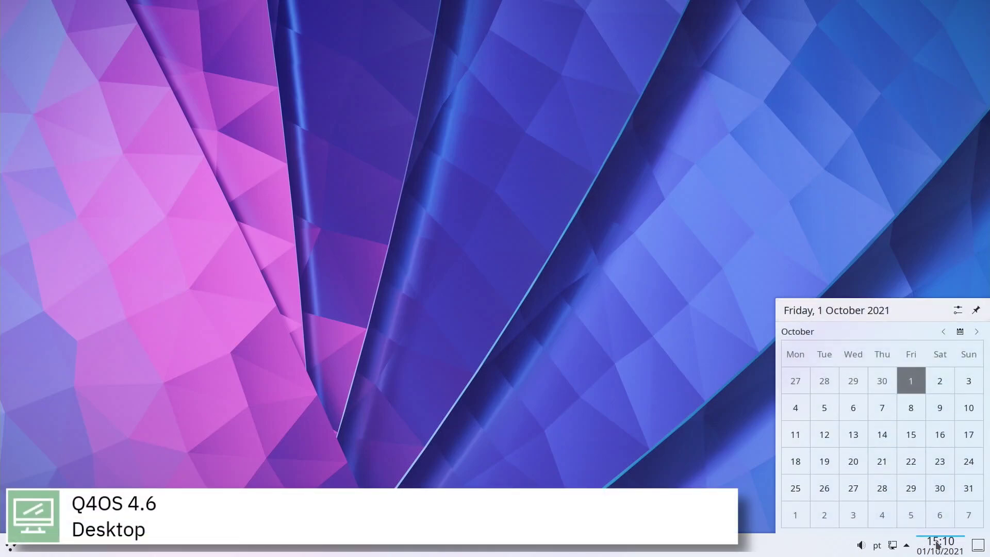
pyautogui.click(937, 544)
pyautogui.click(907, 546)
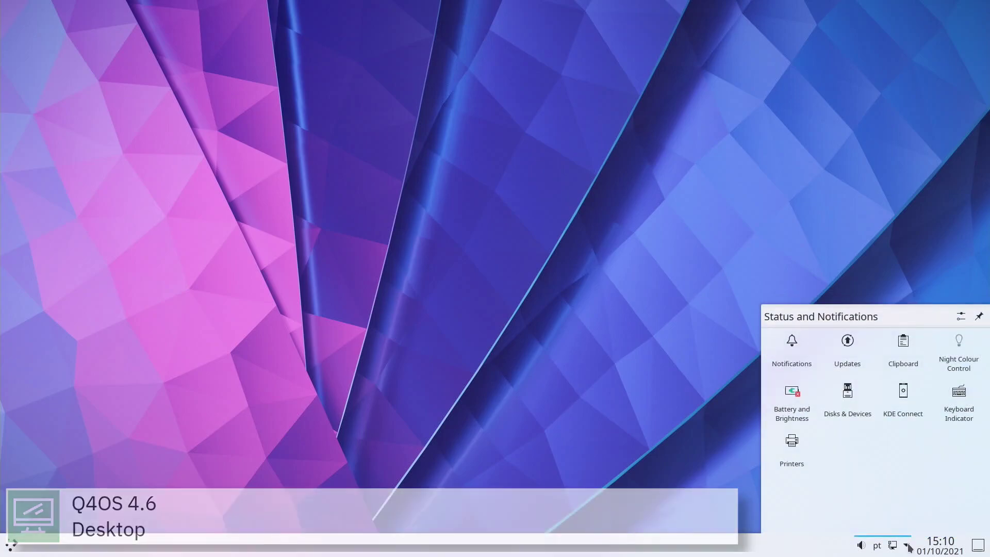
pyautogui.click(907, 546)
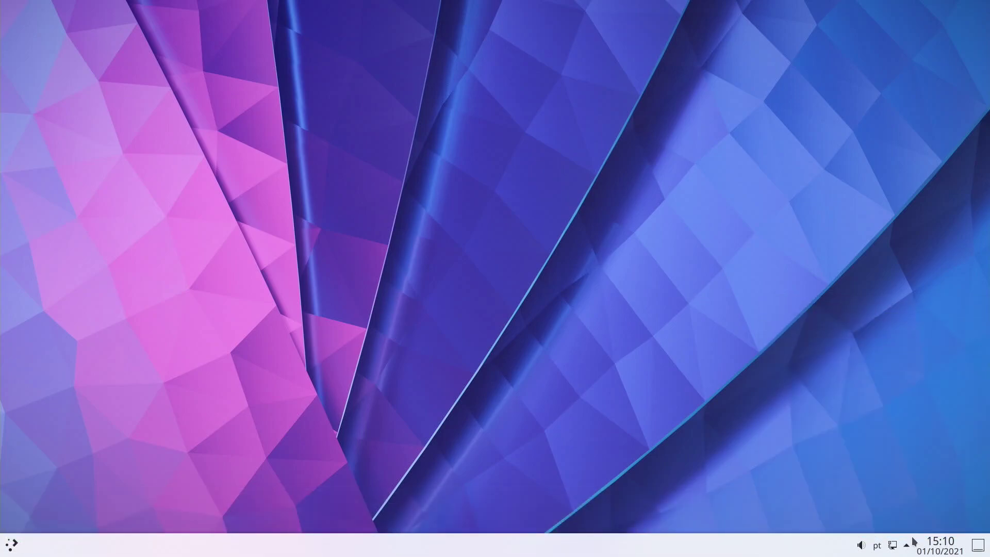
pyautogui.click(895, 545)
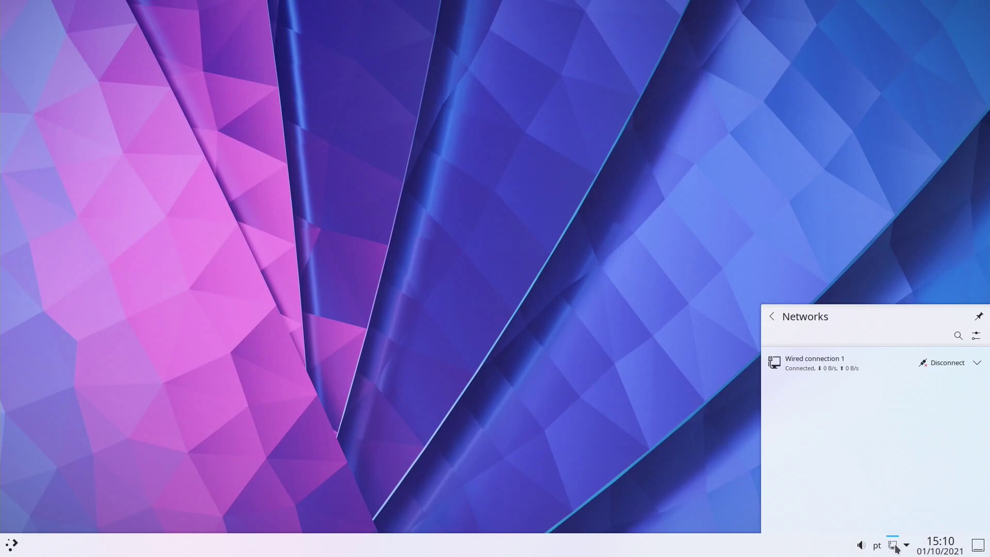
pyautogui.click(896, 547)
# Raise the audio output volume from 15% in the speaker popup, then close it
pyautogui.click(862, 545)
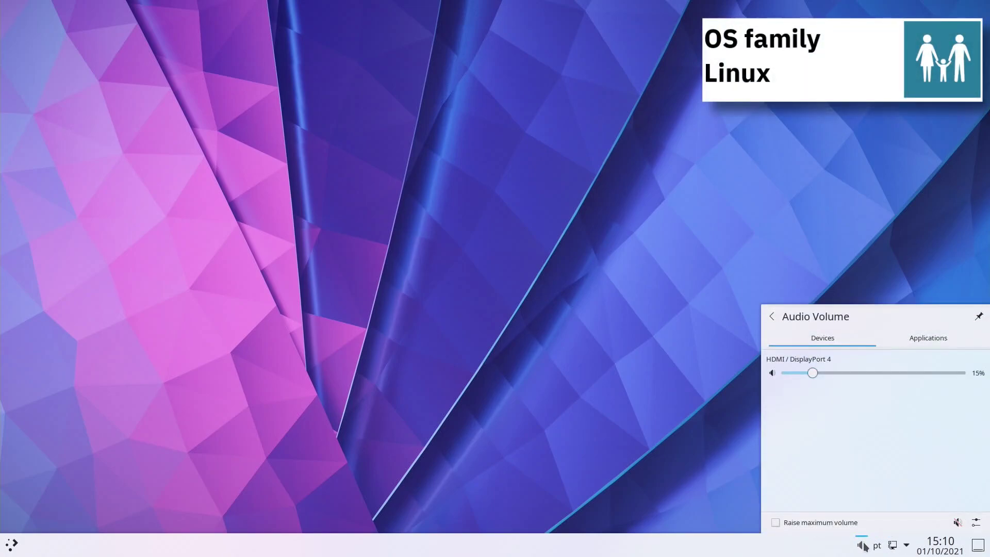
pyautogui.scroll(14, 832, 379)
pyautogui.click(860, 546)
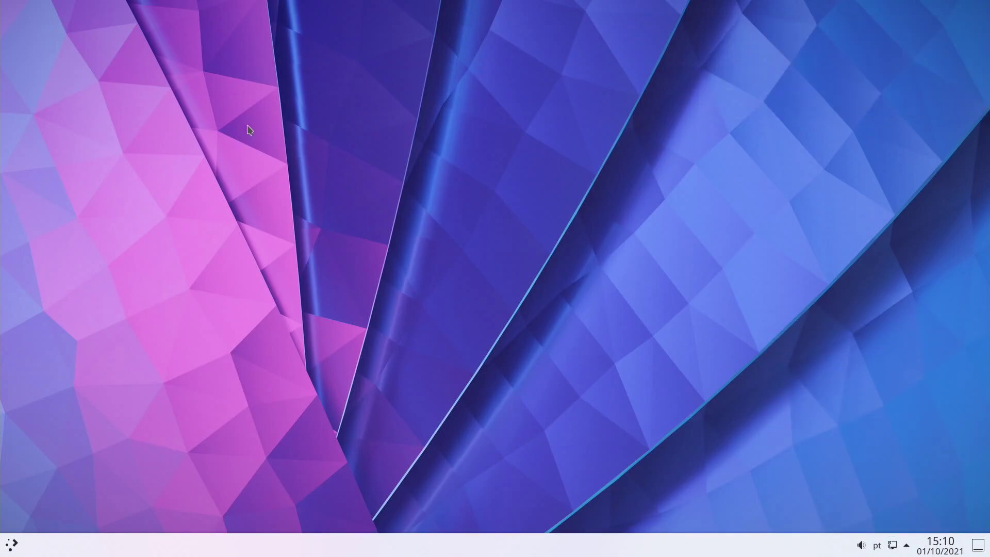
pyautogui.rightClick(267, 105)
pyautogui.click(100, 226)
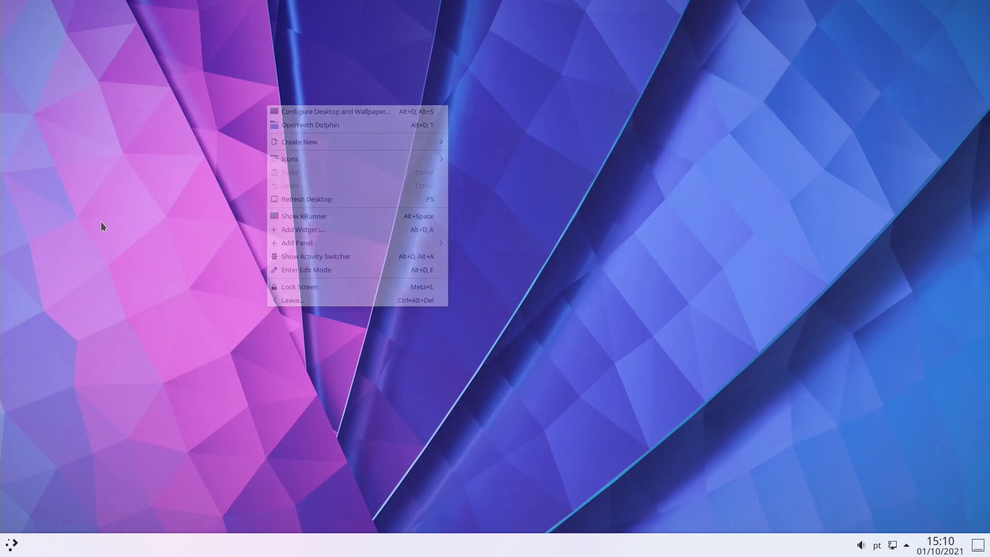
pyautogui.click(15, 541)
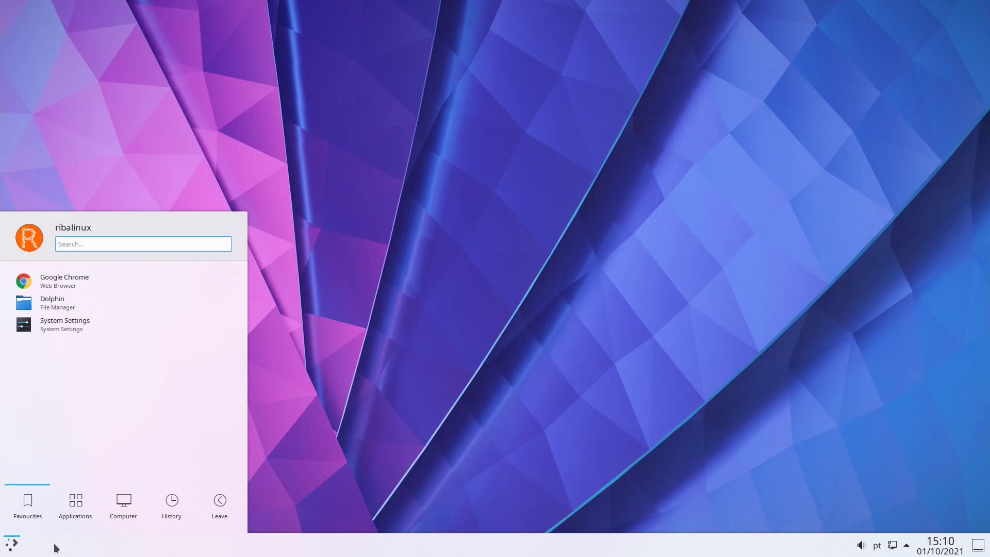
pyautogui.moveTo(118, 516)
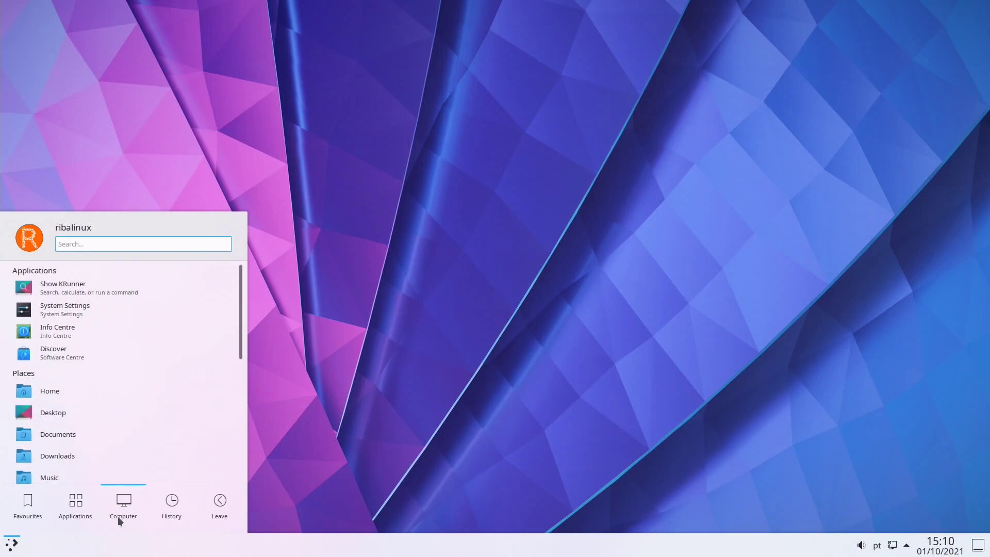
pyautogui.moveTo(168, 513)
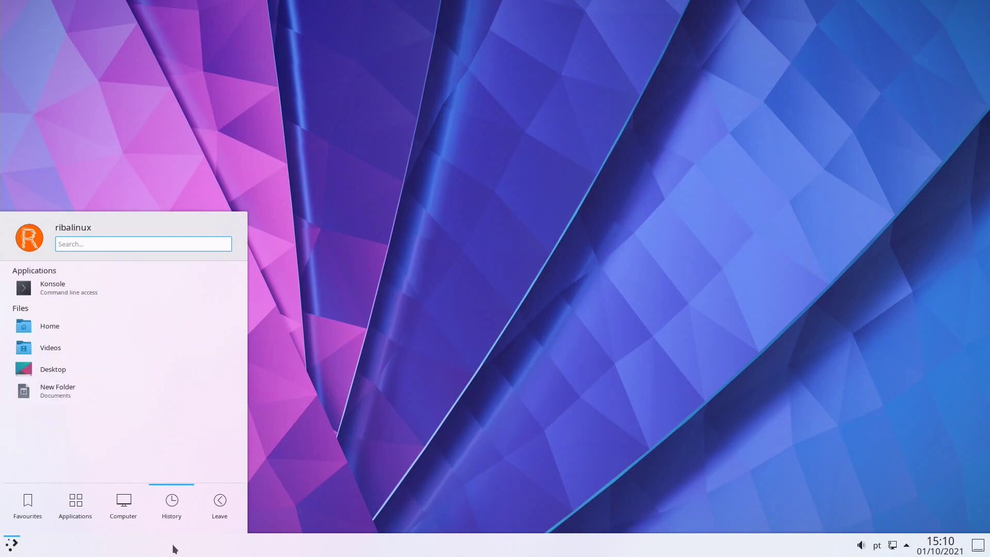
pyautogui.moveTo(222, 514)
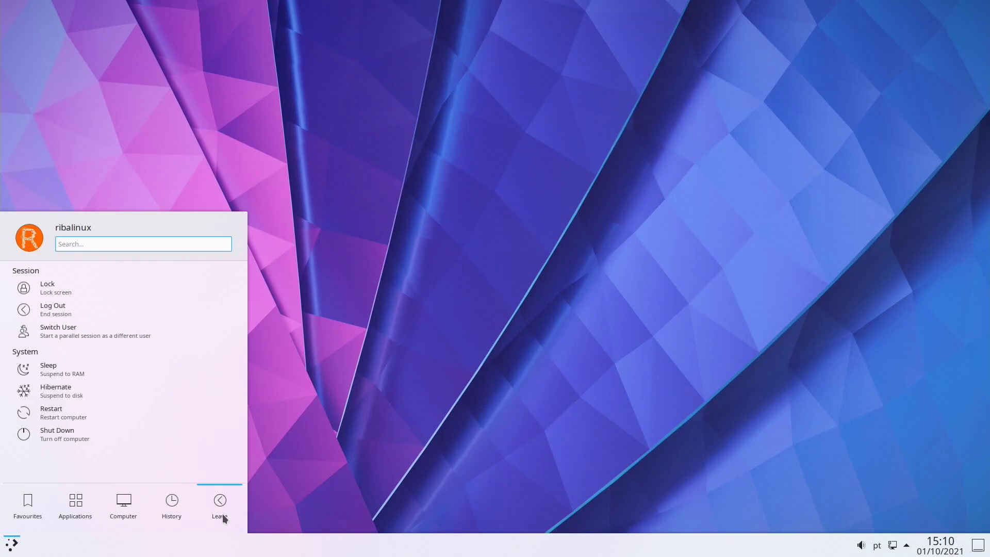
pyautogui.click(201, 438)
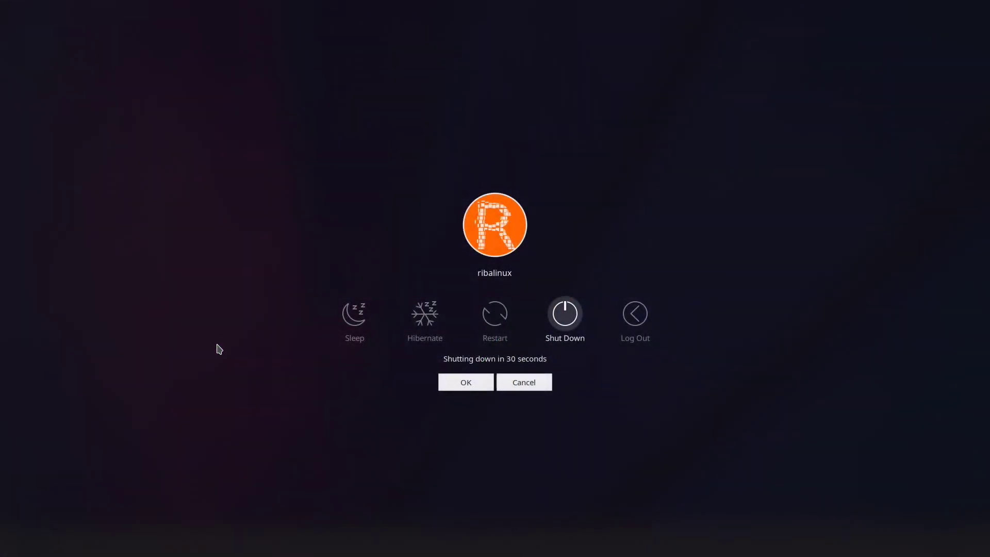
pyautogui.click(517, 387)
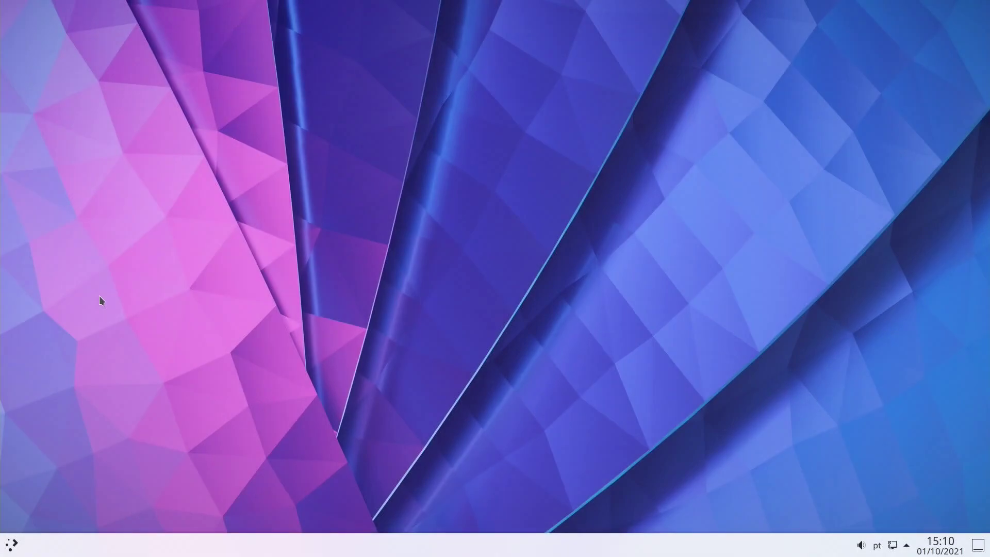
# Launch Konsole from the search-and-run bar and Dolphin from the application launcher
pyautogui.hotkey('alt', 'space')
pyautogui.write('kon')
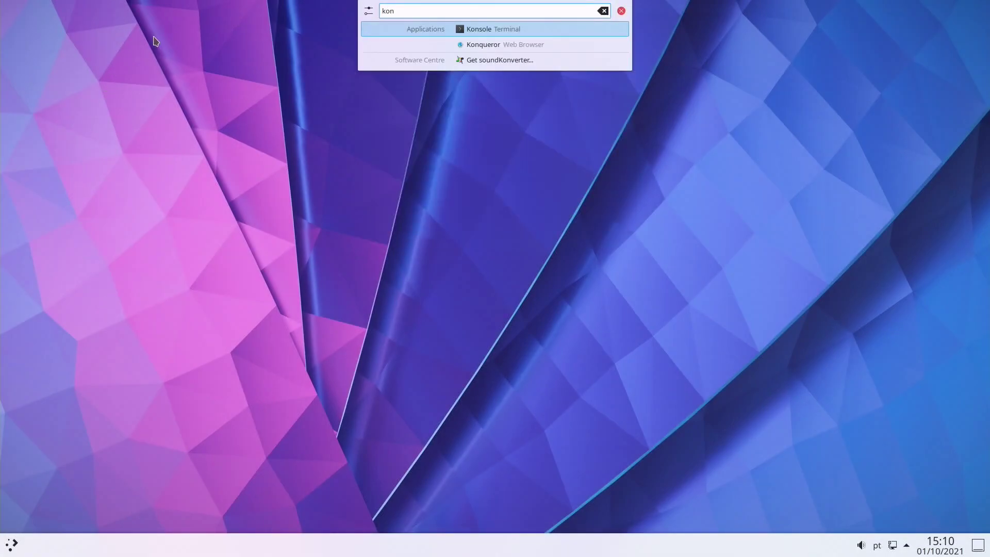
pyautogui.press('Return')
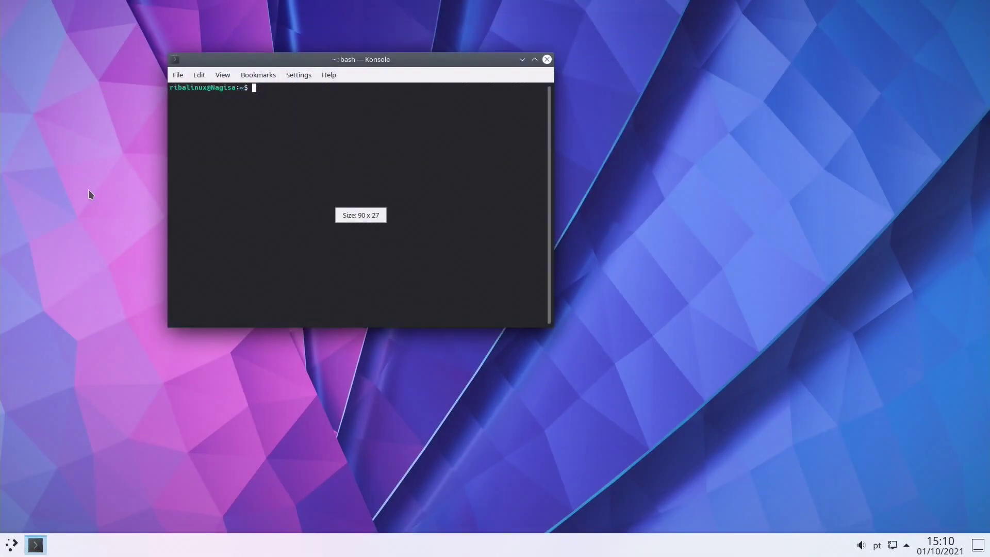
pyautogui.click(10, 543)
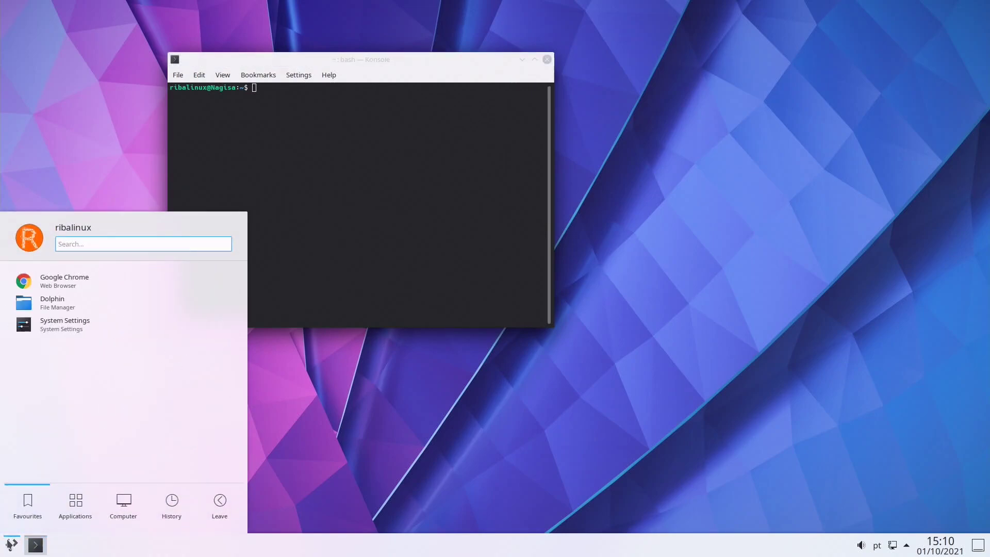
pyautogui.click(53, 303)
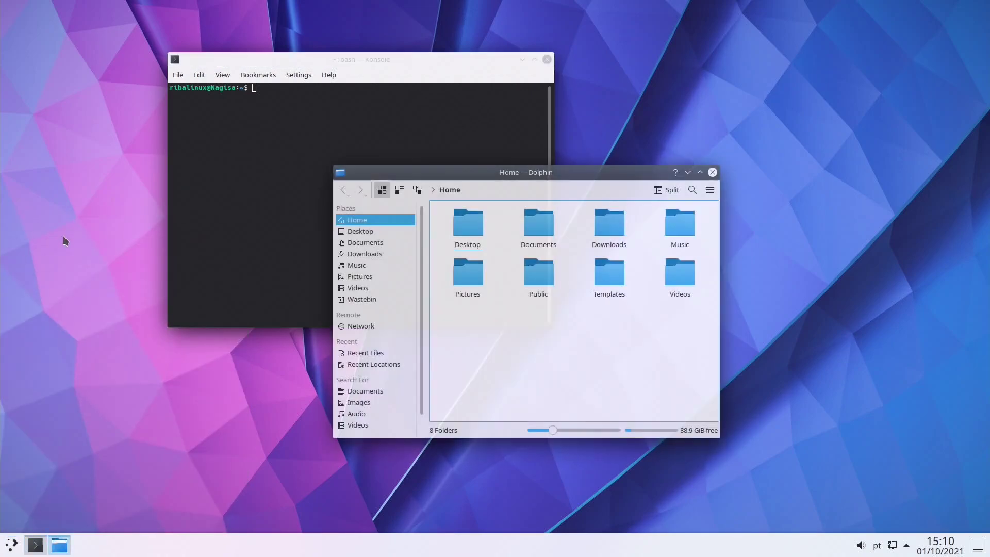
# Tile Konsole to the left half and Dolphin to the right half of the screen
pyautogui.hotkey('alt', 'Tab')
pyautogui.hotkey('alt', 'Tab')
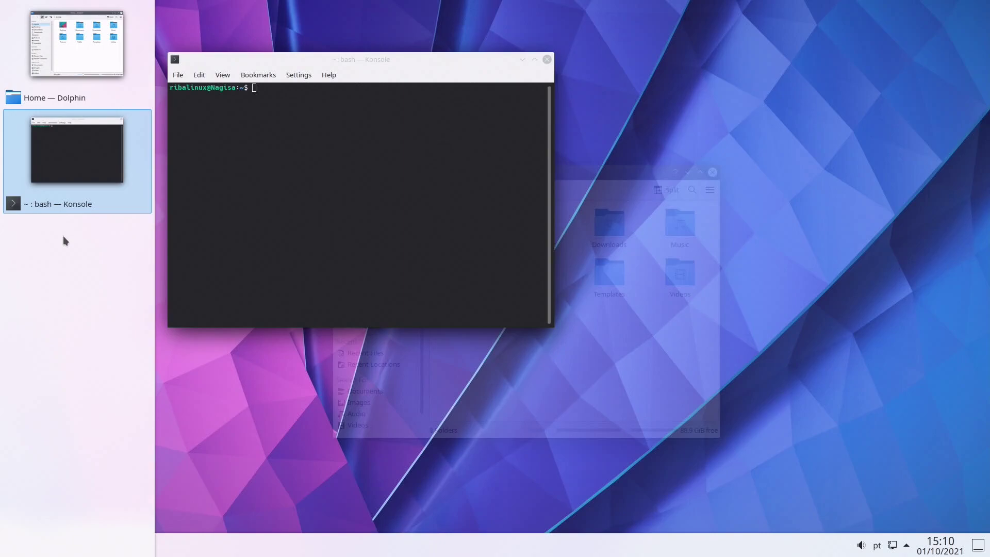
pyautogui.hotkey('alt', 'Tab')
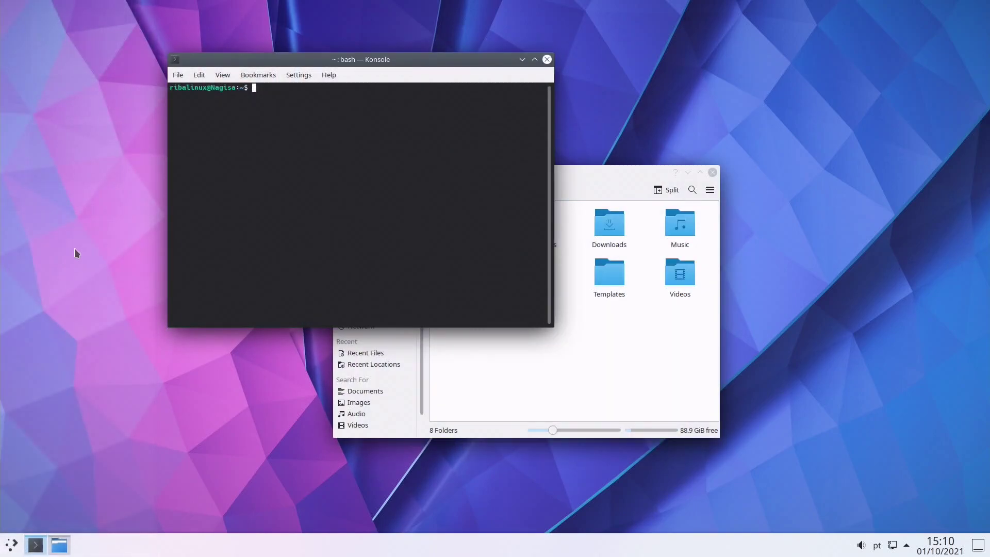
pyautogui.press('super+Left')
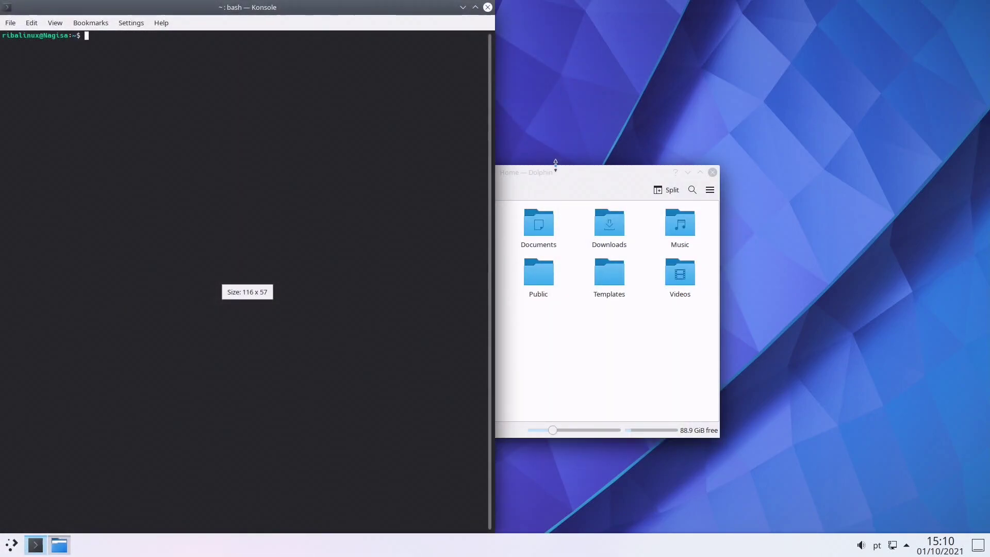
pyautogui.click(543, 177)
pyautogui.press('super+Right')
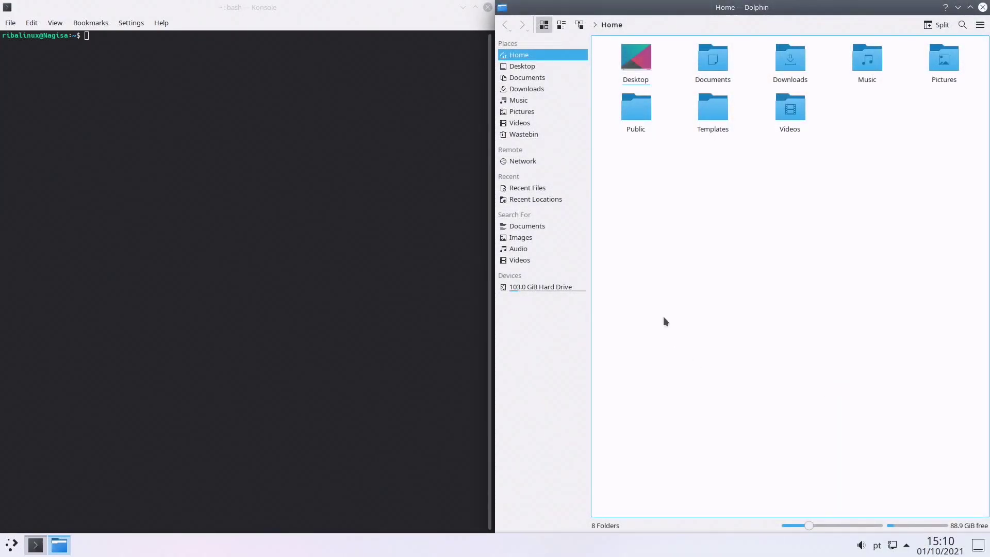
# Untile both windows, close Konsole, and move Dolphin toward the upper left
pyautogui.moveTo(625, 7); pyautogui.dragTo(401, 177)
pyautogui.moveTo(304, 8); pyautogui.dragTo(363, 92)
pyautogui.click(510, 93)
pyautogui.moveTo(563, 176); pyautogui.dragTo(383, 102)
# Try Dolphin's main menu, search bar and split view, closing each again
pyautogui.click(496, 120)
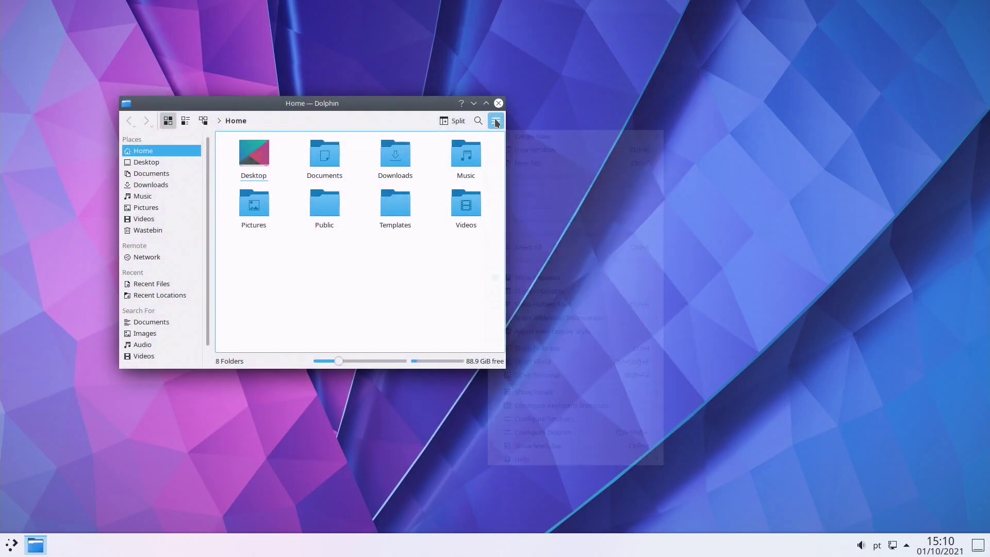
pyautogui.click(496, 121)
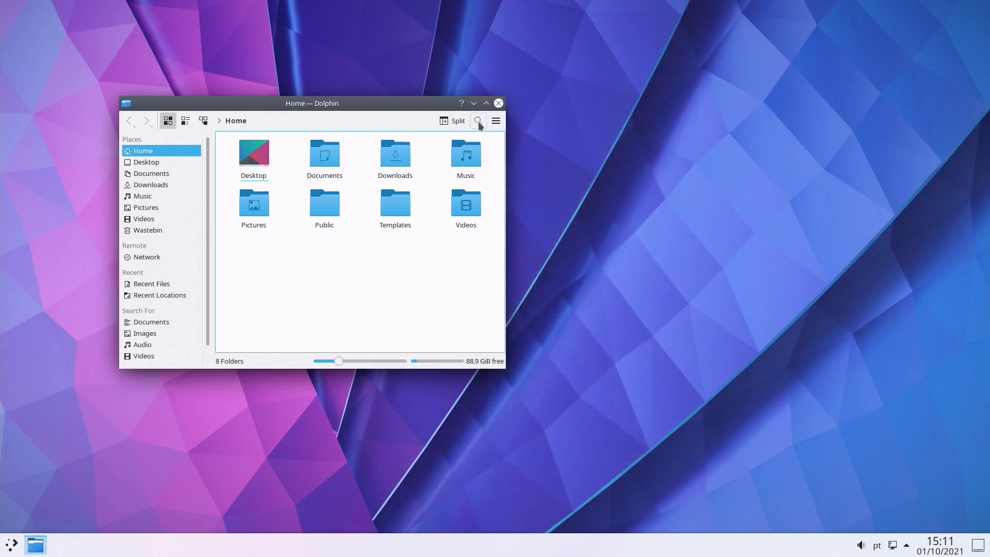
pyautogui.click(478, 121)
pyautogui.click(479, 122)
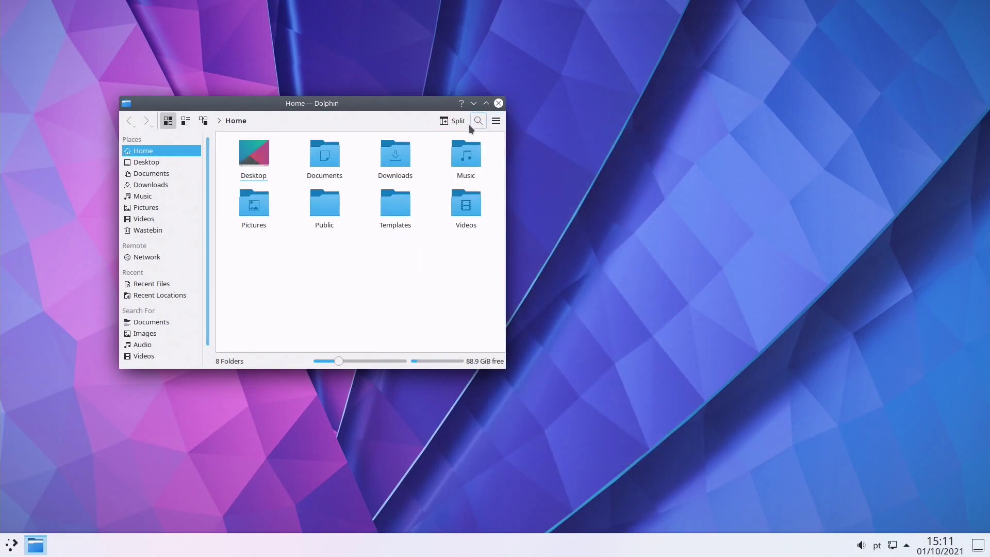
pyautogui.click(455, 122)
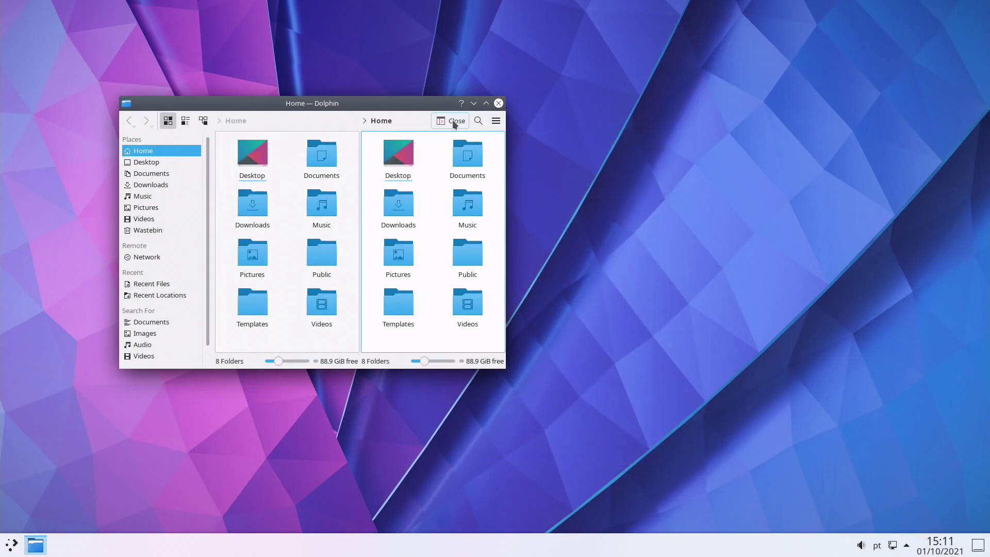
pyautogui.click(455, 122)
# Switch Dolphin's folder view to details, then compact, then back to icons
pyautogui.click(203, 120)
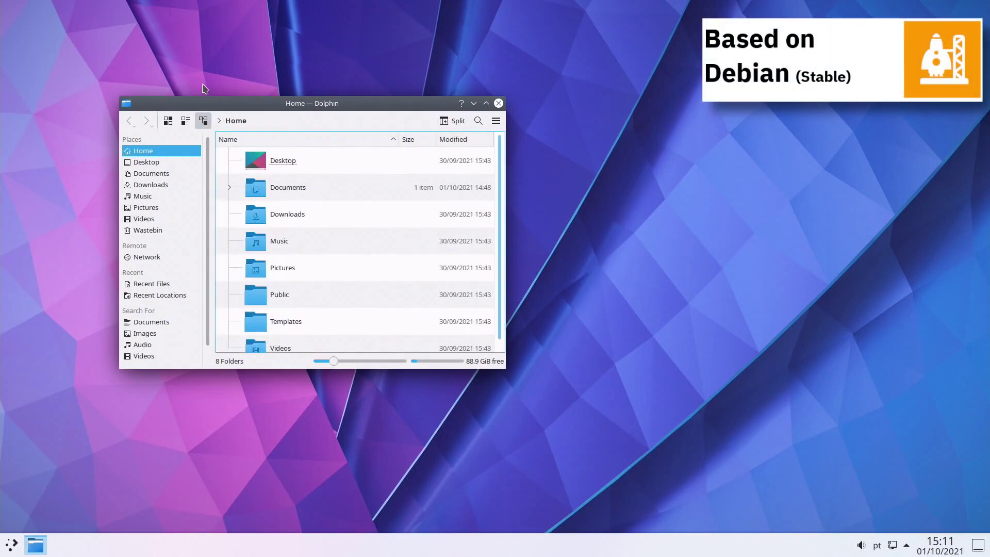
pyautogui.hotkey('ctrl', '2')
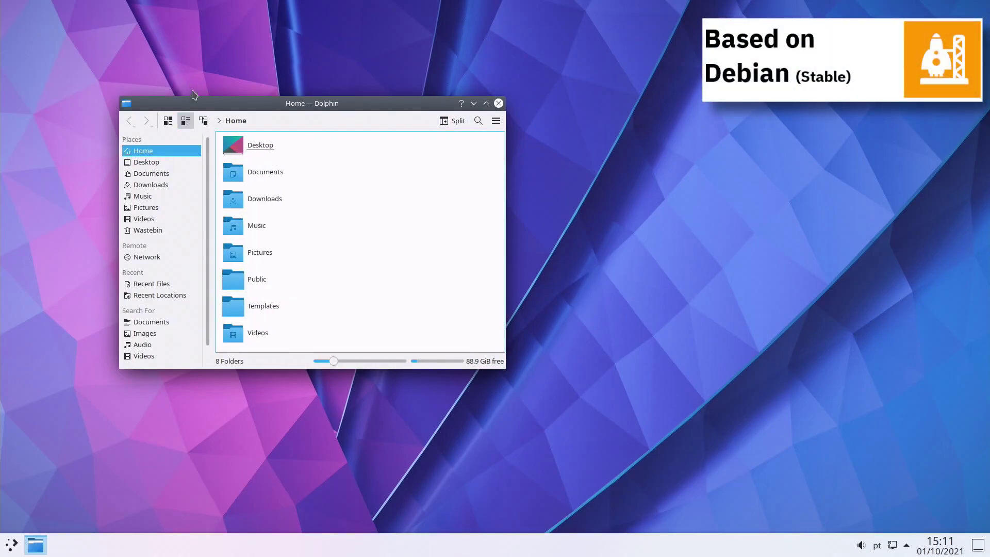
pyautogui.click(168, 120)
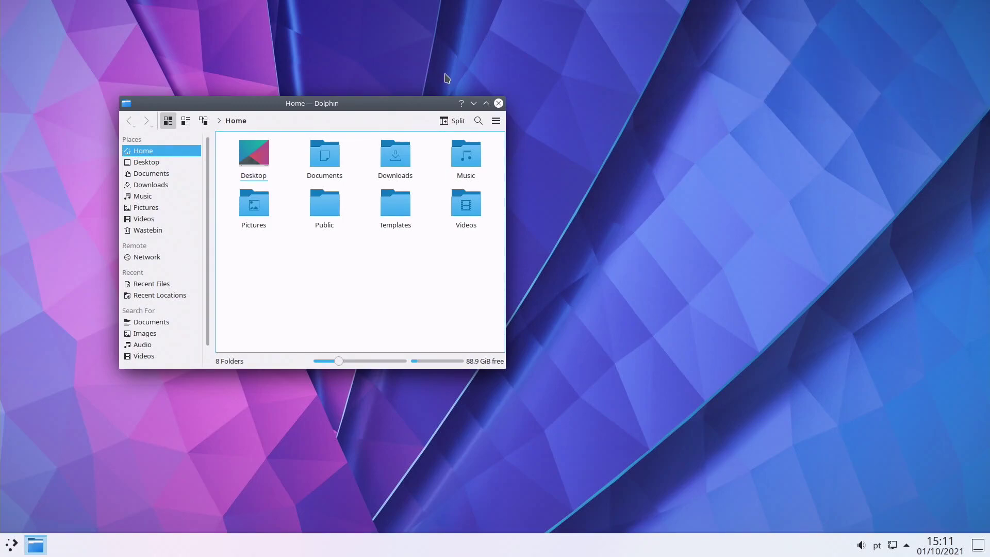
# Maximize and restore Dolphin, minimize it to the taskbar, then bring it back
pyautogui.click(487, 103)
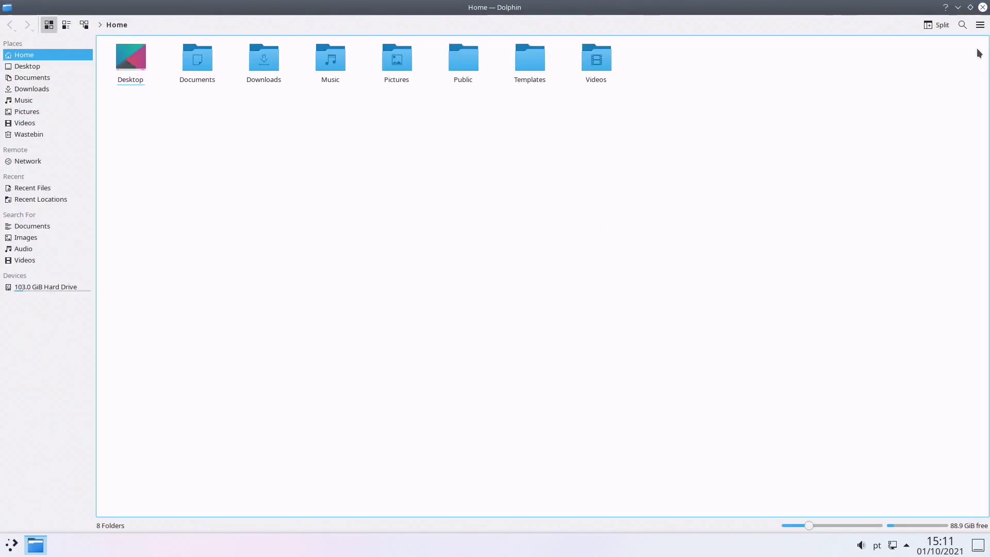
pyautogui.click(970, 7)
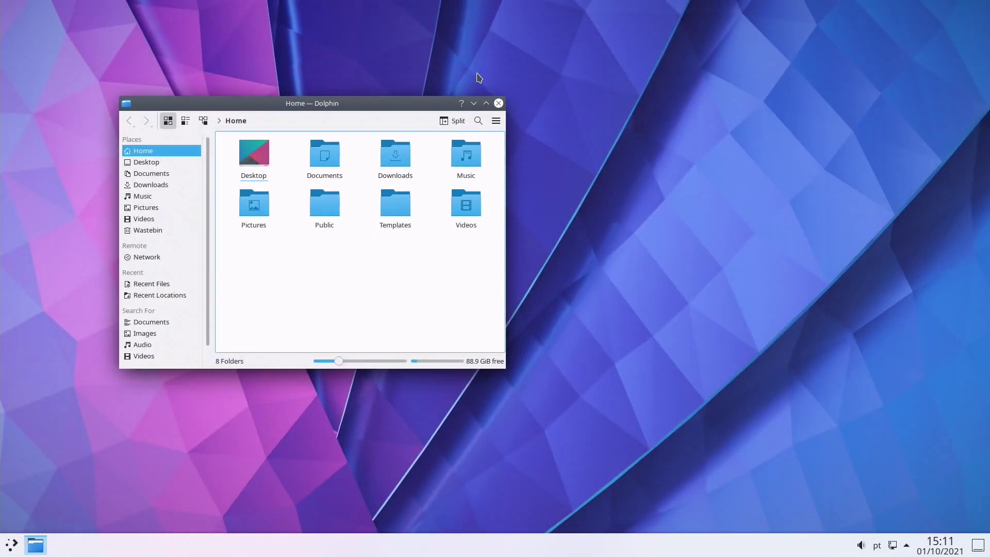
pyautogui.click(473, 103)
pyautogui.click(32, 539)
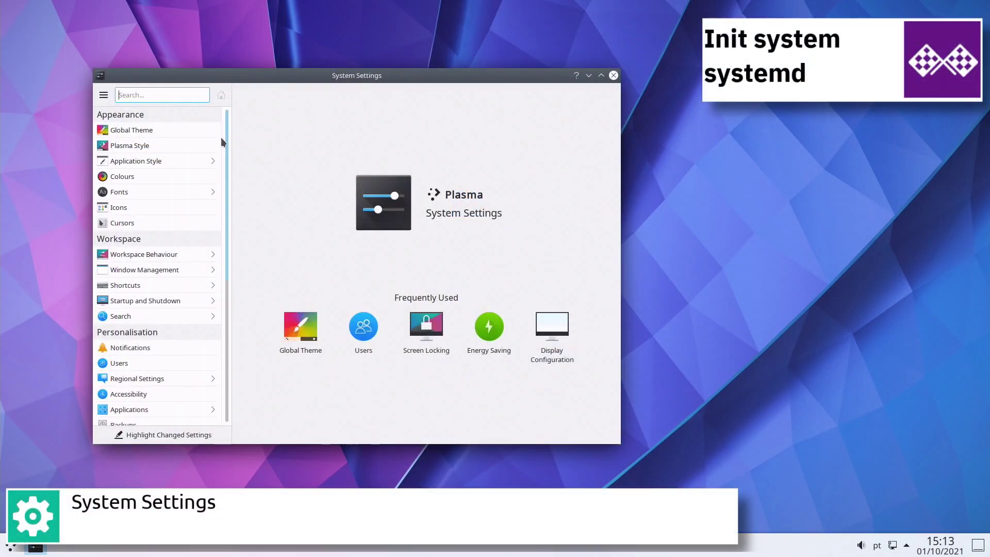
# Scroll down the System Settings sidebar to browse its categories
pyautogui.scroll(-6, 221, 140)
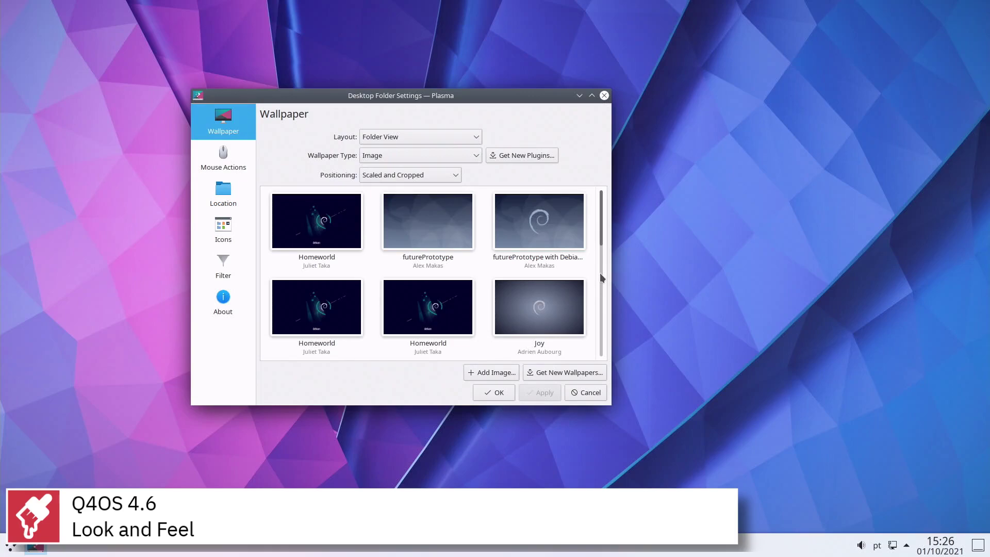
# Browse the desktop folder settings pages: Mouse Actions, Location, Icons, Filter and About
pyautogui.scroll(-8, 599, 274)
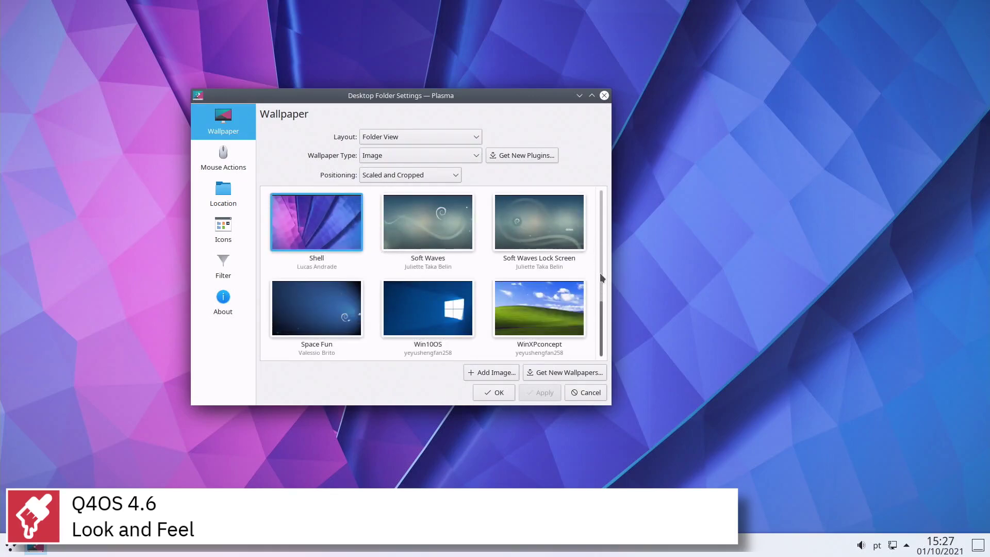
pyautogui.click(201, 163)
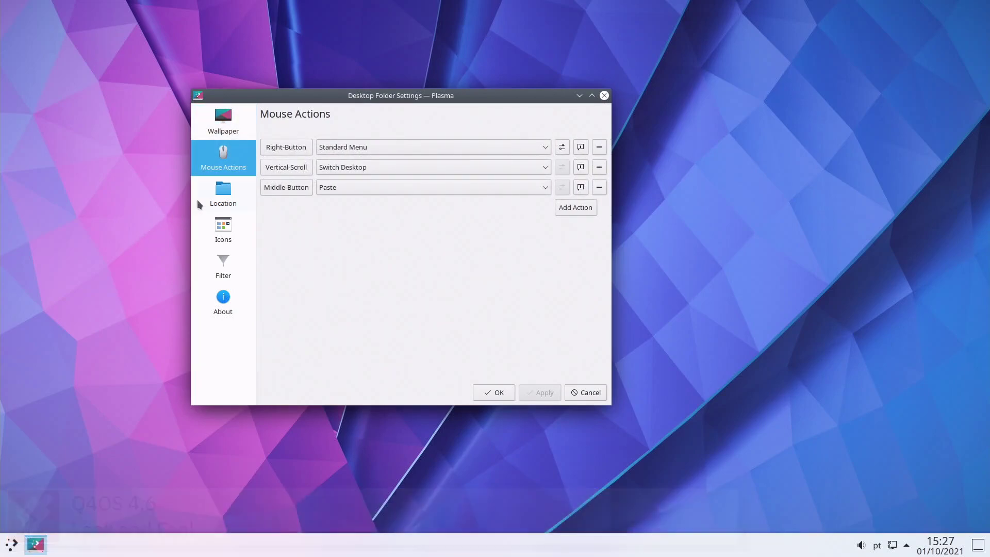
pyautogui.click(200, 204)
pyautogui.click(211, 228)
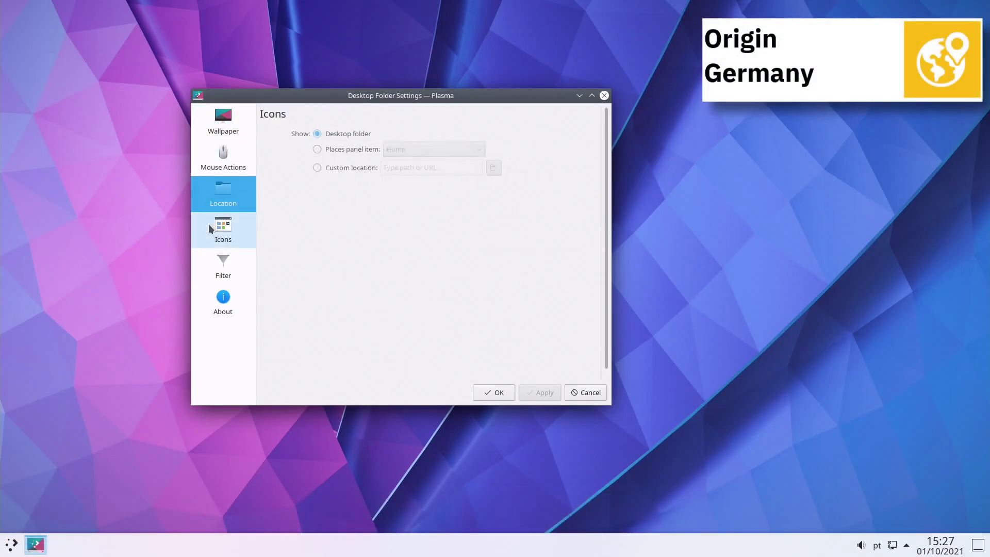
pyautogui.click(199, 261)
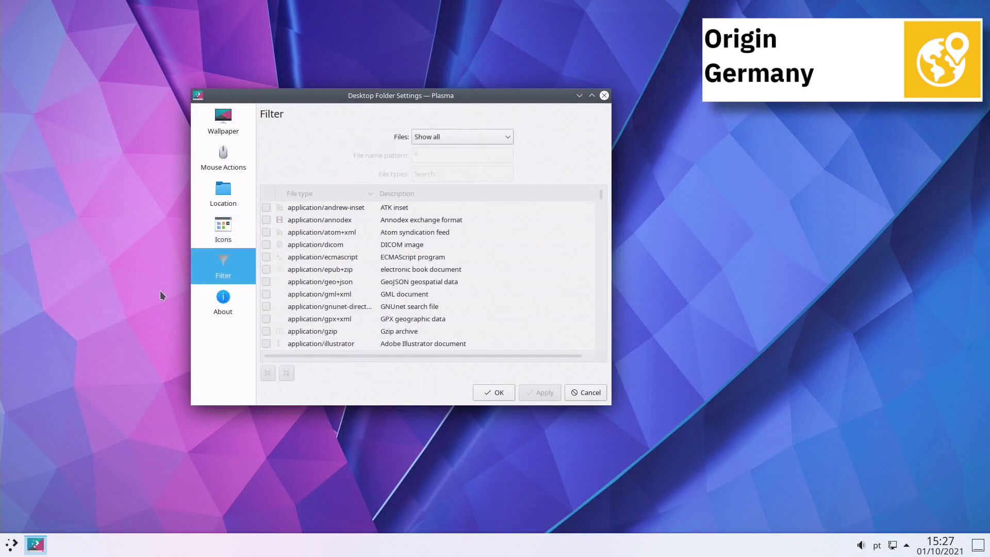
pyautogui.press('Down')
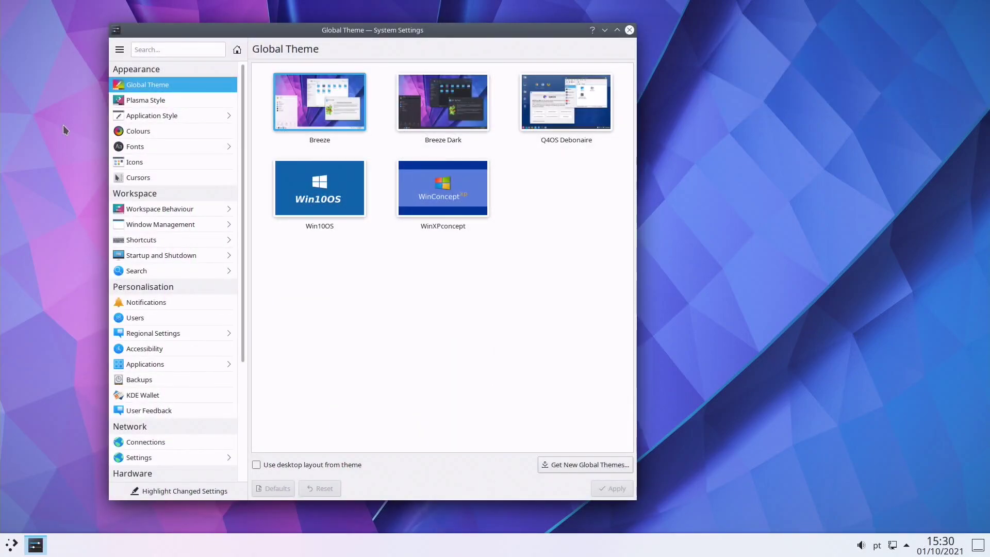
# Step through the Plasma Style, Application Style and Window Decorations pages
pyautogui.press('Down')
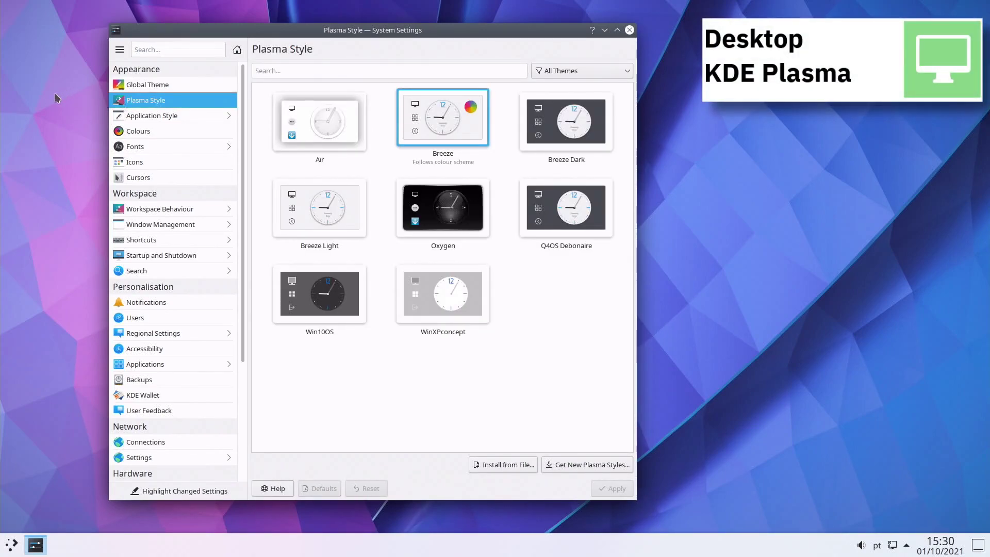
pyautogui.press('Down')
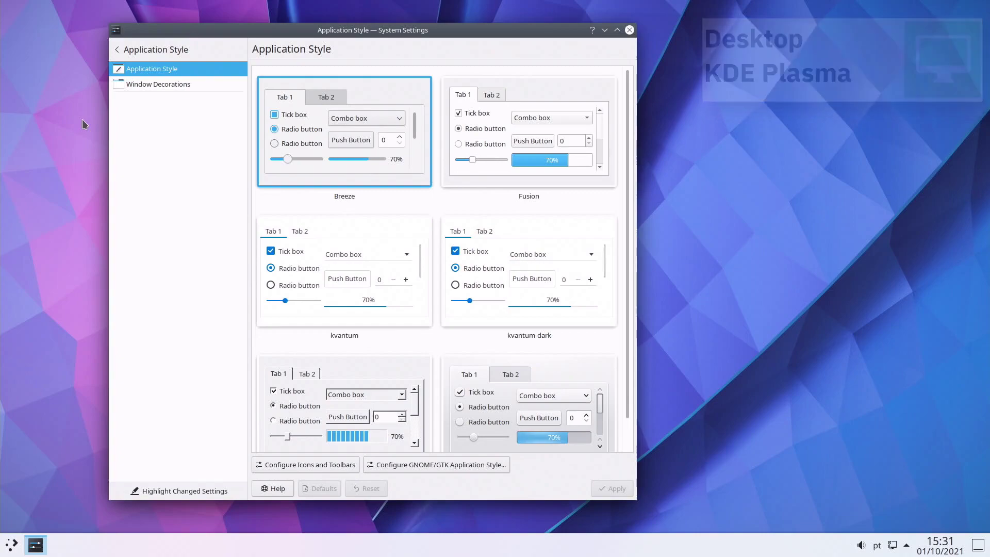
pyautogui.press('Down')
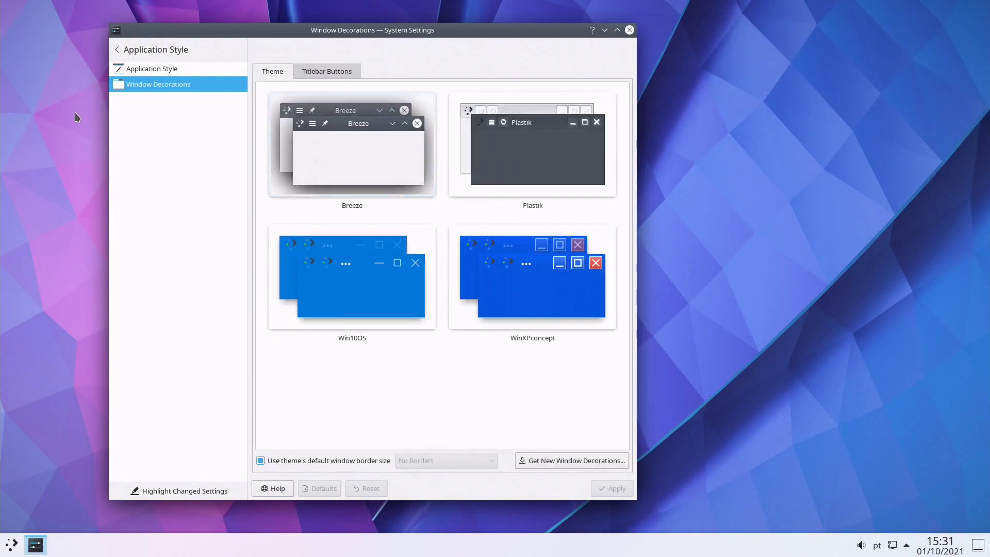
pyautogui.press('Left')
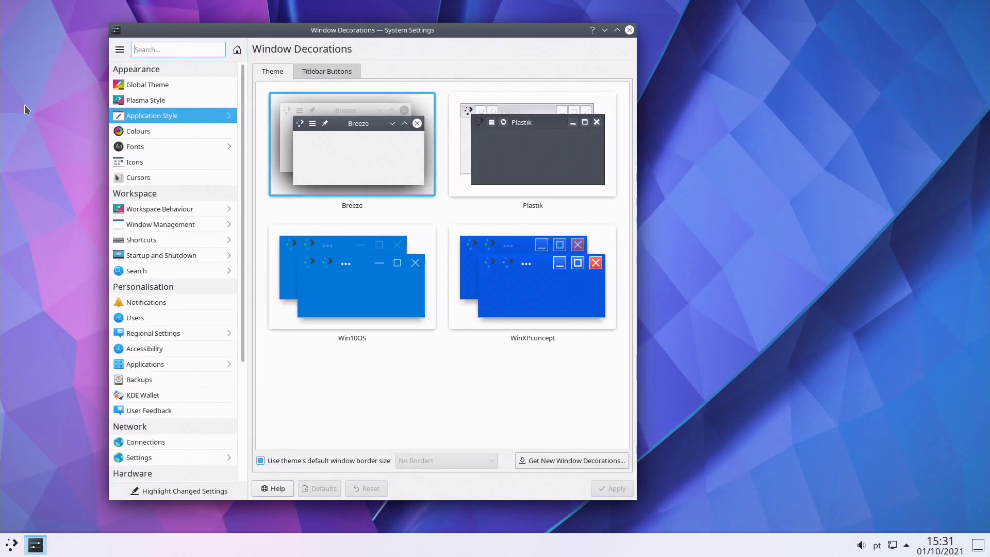
# Browse Colours, Fonts, Font Management, Icons and Cursors pages, then close System Settings
pyautogui.press('Down')
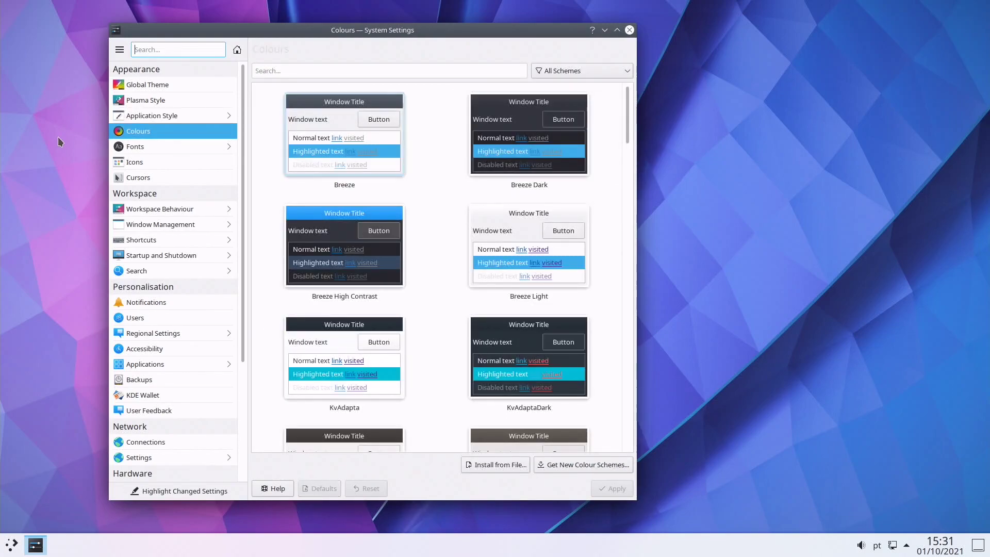
pyautogui.press('Down')
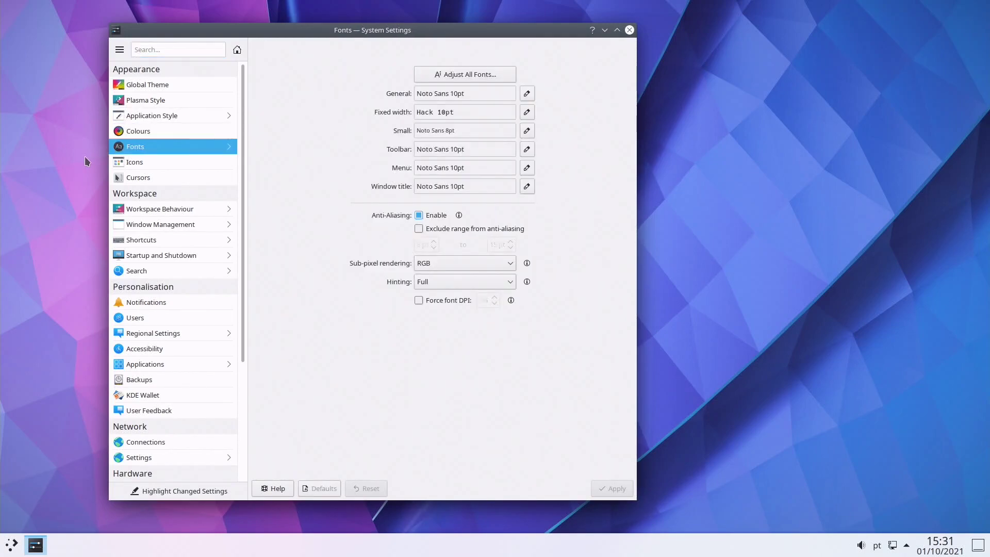
pyautogui.press('Down')
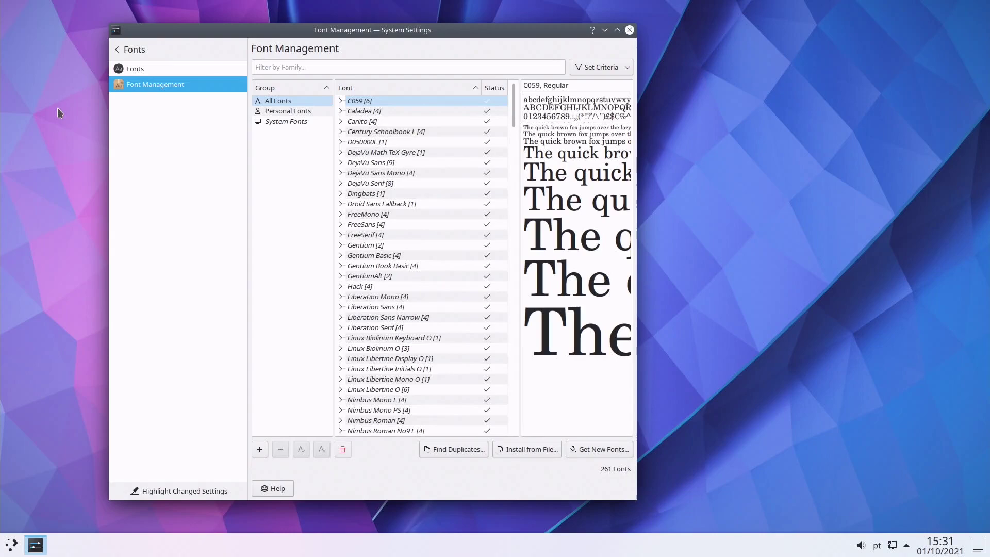
pyautogui.press('Left')
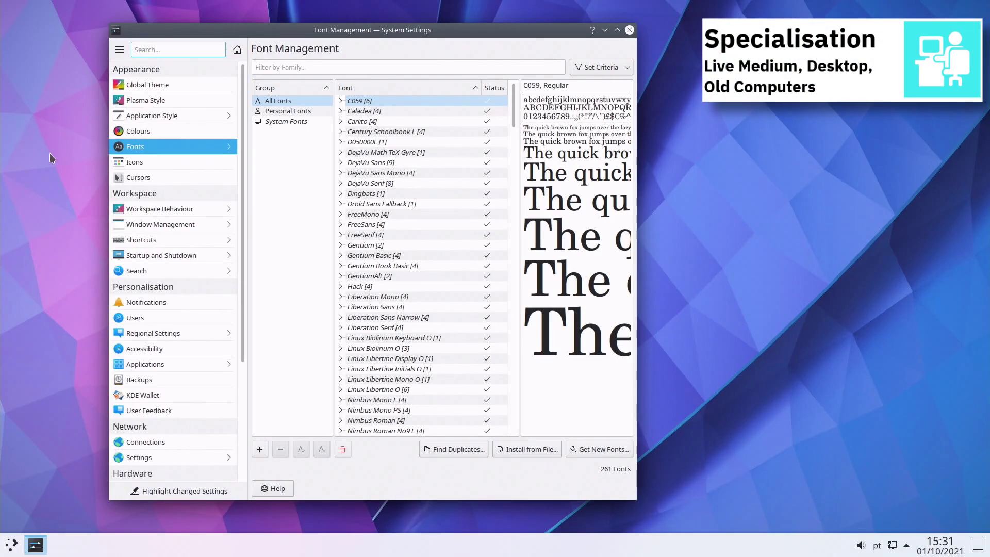
pyautogui.press('Down')
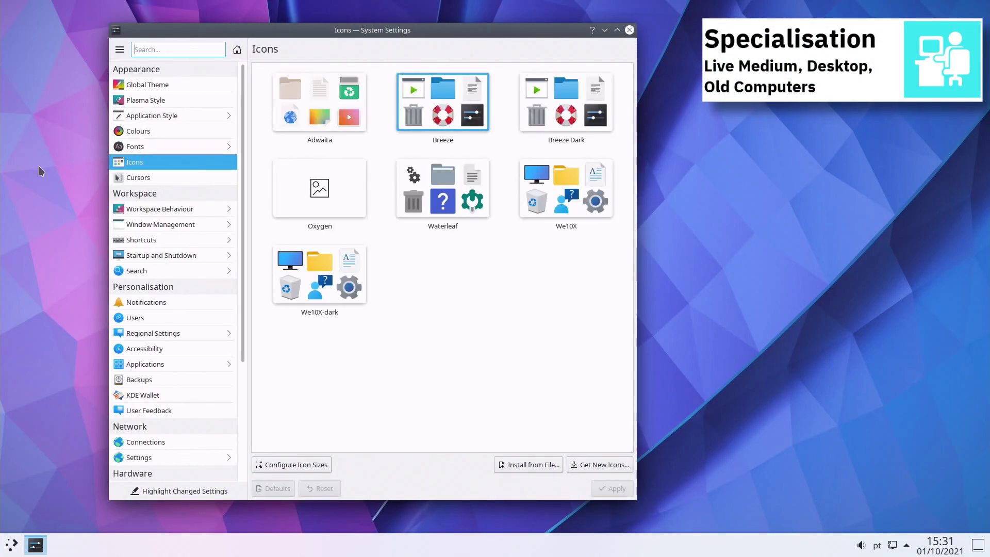
pyautogui.press('Down')
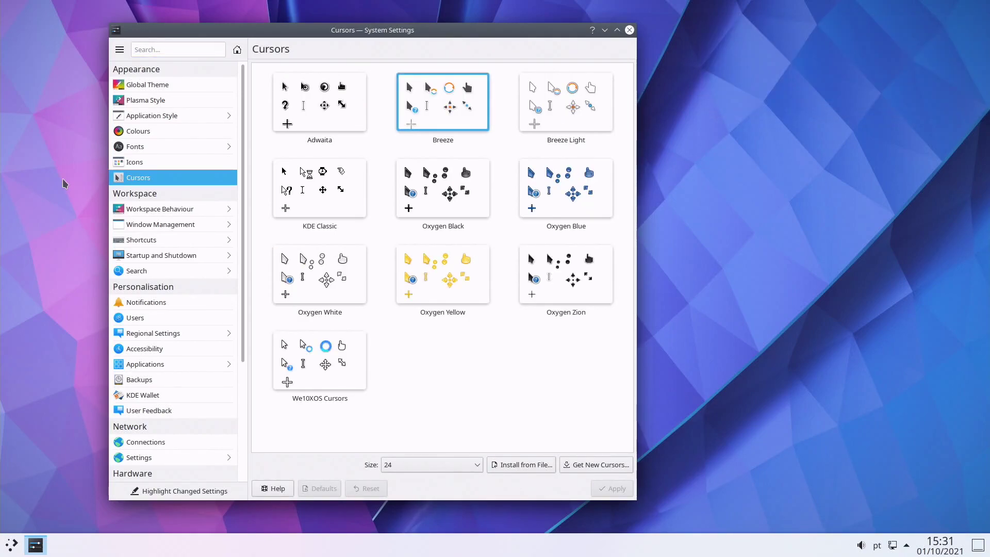
pyautogui.hotkey('ctrl', 'q')
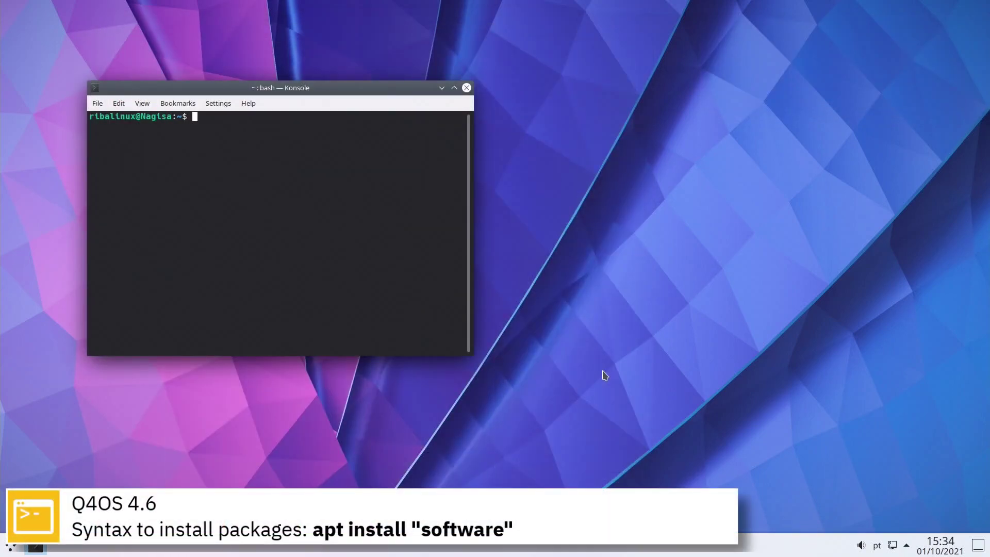
# Install mc with 'sudo apt install mc', confirming with y, then clear the terminal
pyautogui.write('sudo apt install mc')
pyautogui.press('Return')
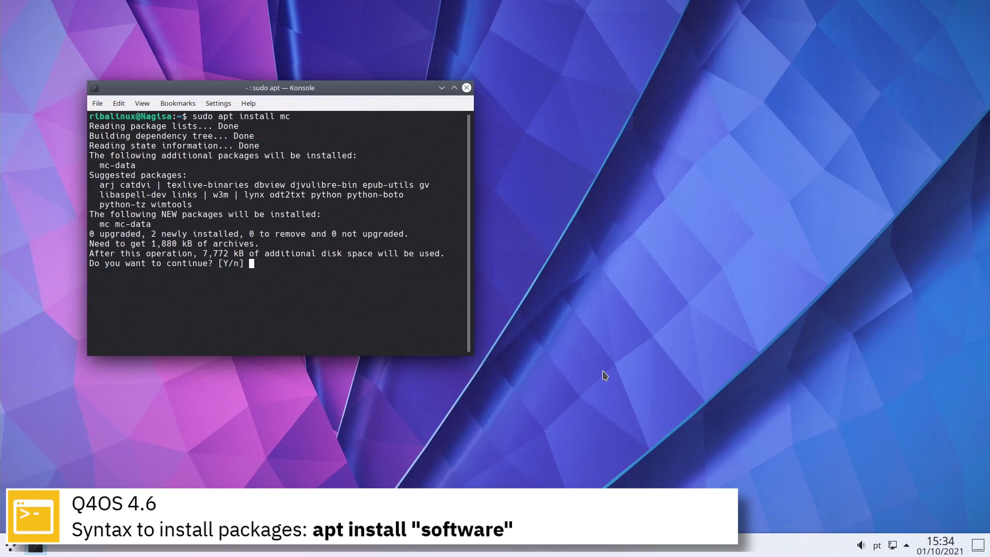
pyautogui.write('y')
pyautogui.press('Return')
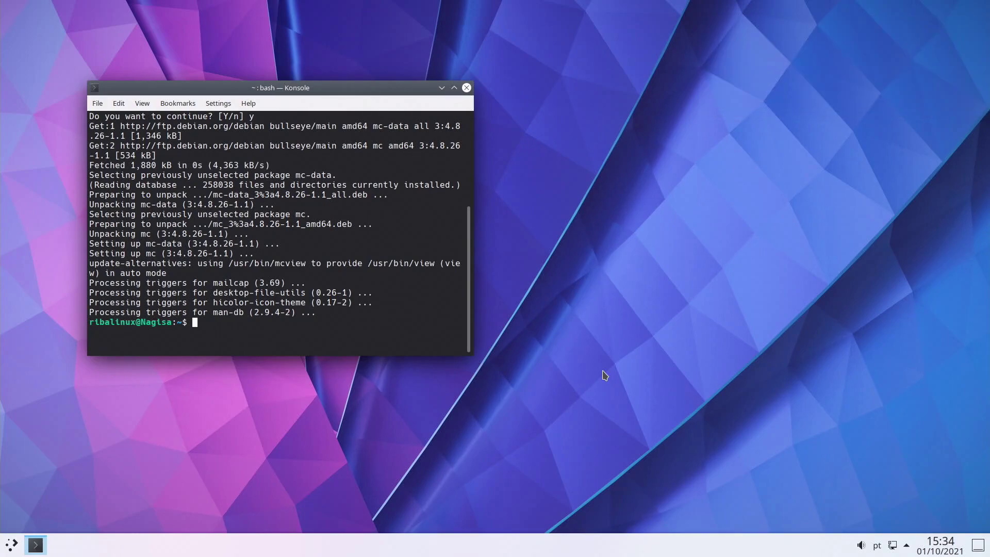
pyautogui.hotkey('ctrl', 'l')
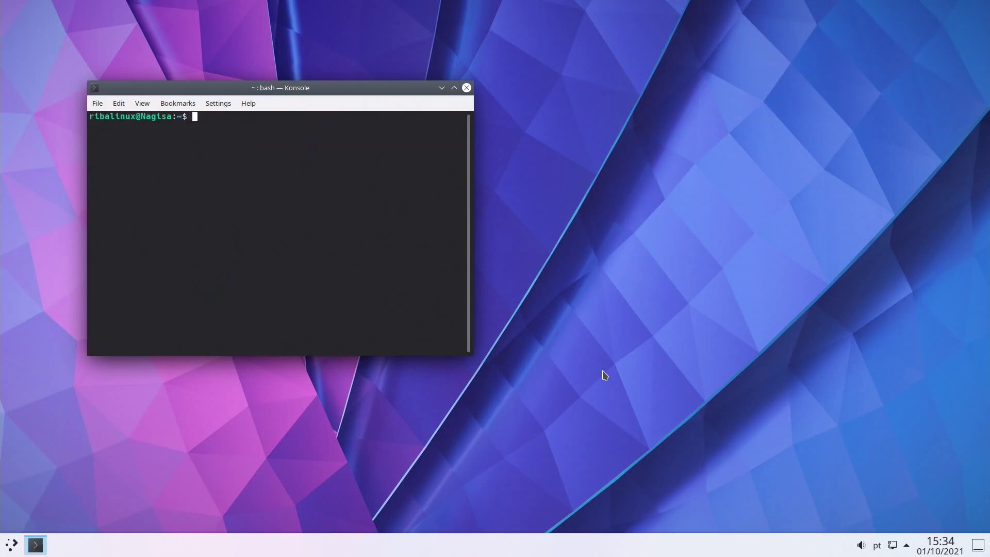
# Install Spotify from flathub with 'flatpak install spotify', answering y to every prompt
pyautogui.write('flatpak i')
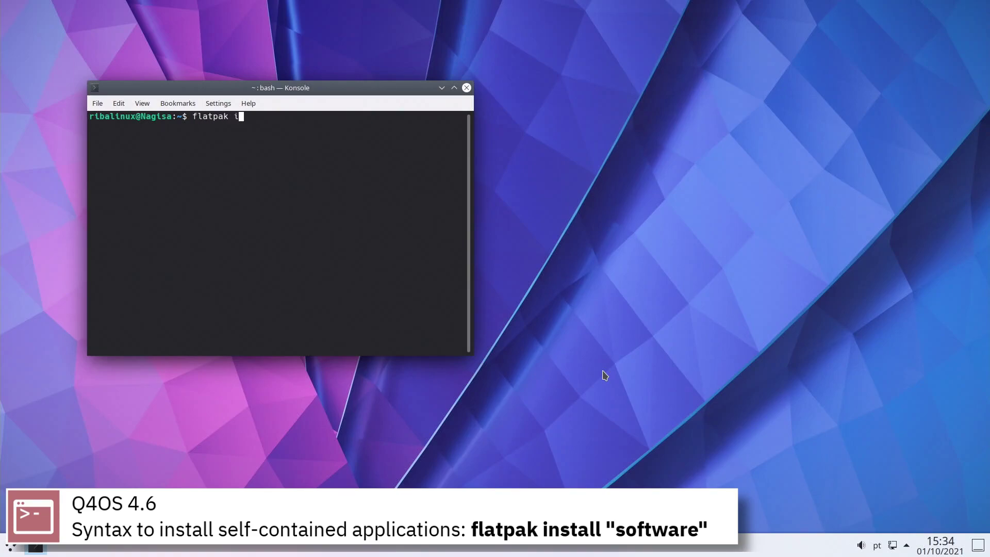
pyautogui.write('nstall spotify')
pyautogui.press('Return')
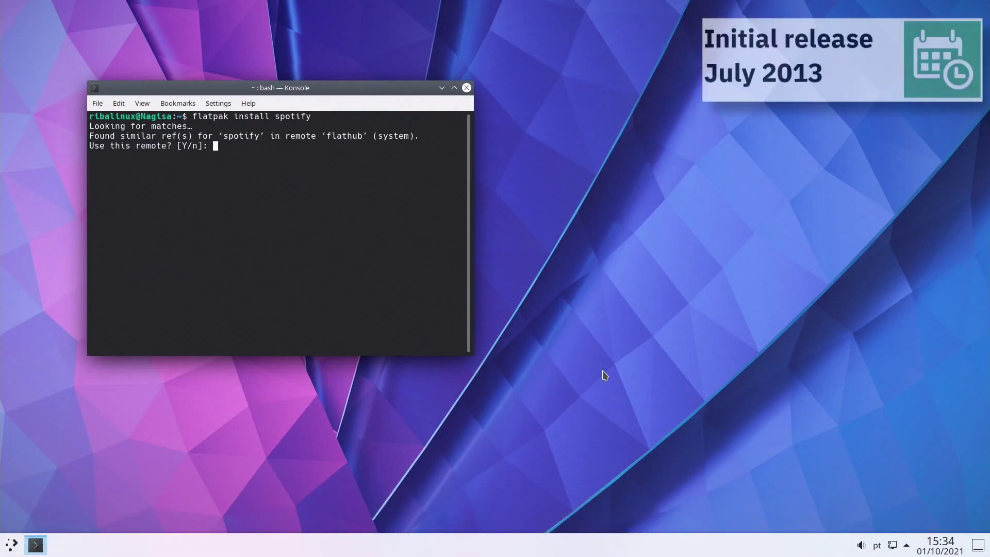
pyautogui.write('y')
pyautogui.press('Return')
pyautogui.write('y')
pyautogui.press('Return')
pyautogui.write('y')
pyautogui.press('Return')
pyautogui.write('y')
pyautogui.press('Return')
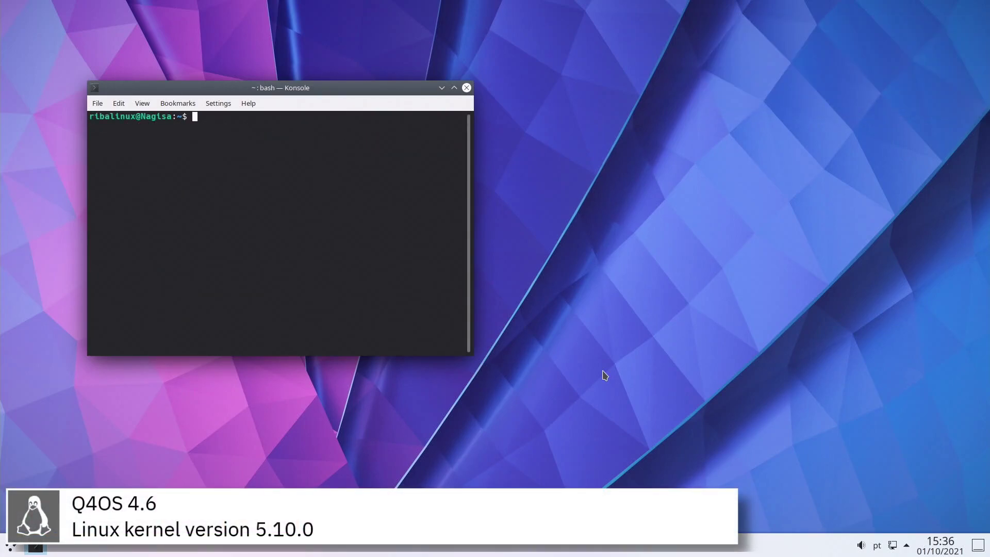
# Print kernel details with 'uname -a' and close the Konsole window
pyautogui.write('uname -a')
pyautogui.press('Return')
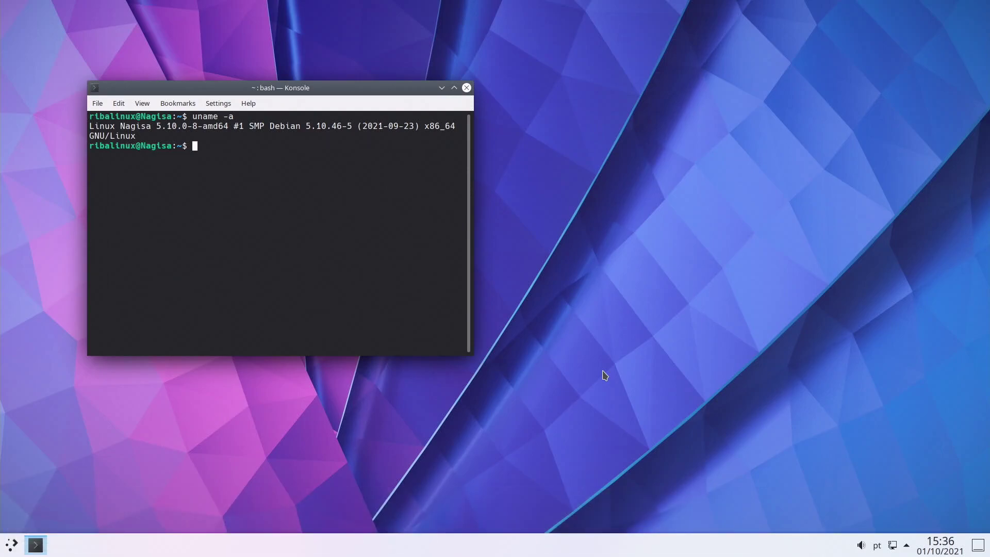
pyautogui.hotkey('alt', 'F4')
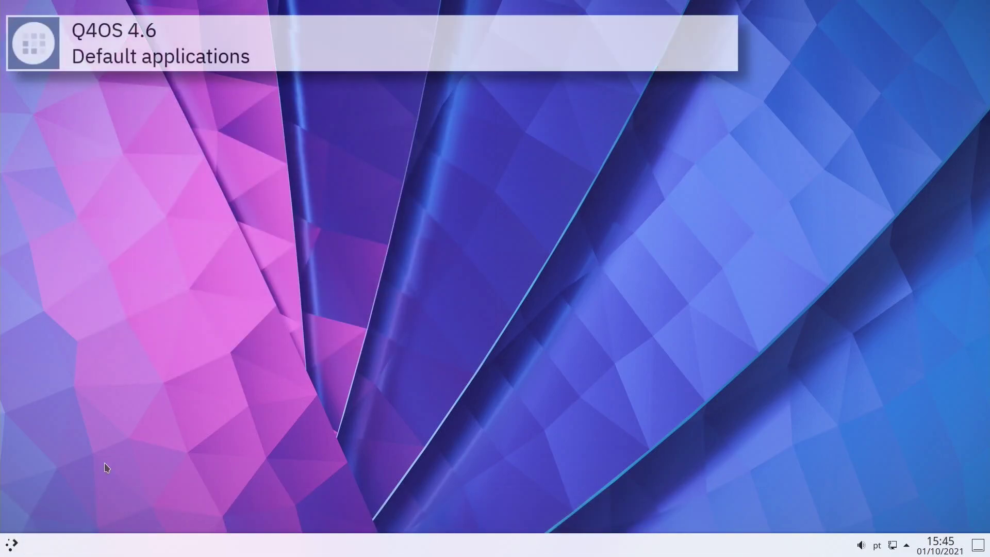
# Launch AisleRiot Solitaire from Applications > Games > Card Games in the launcher
pyautogui.click(16, 545)
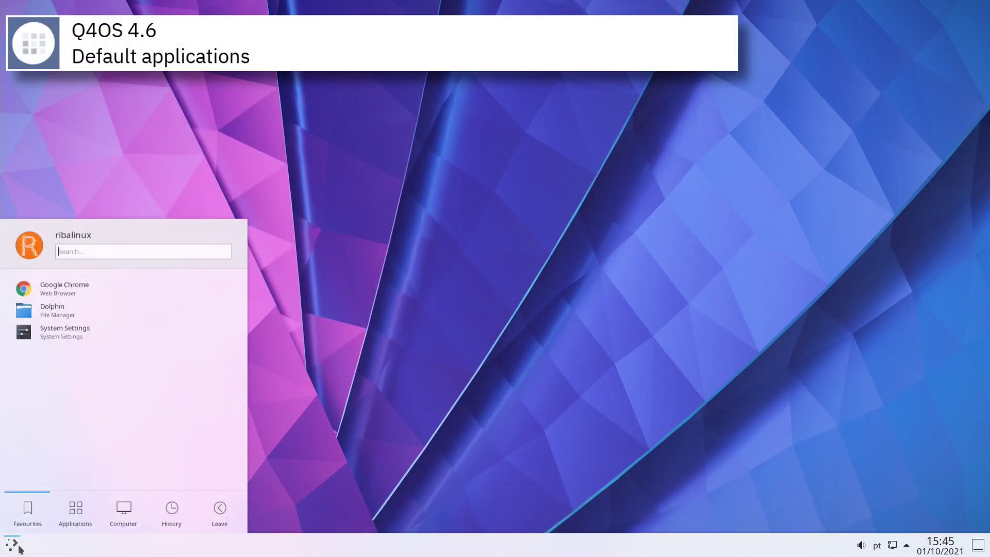
pyautogui.click(69, 520)
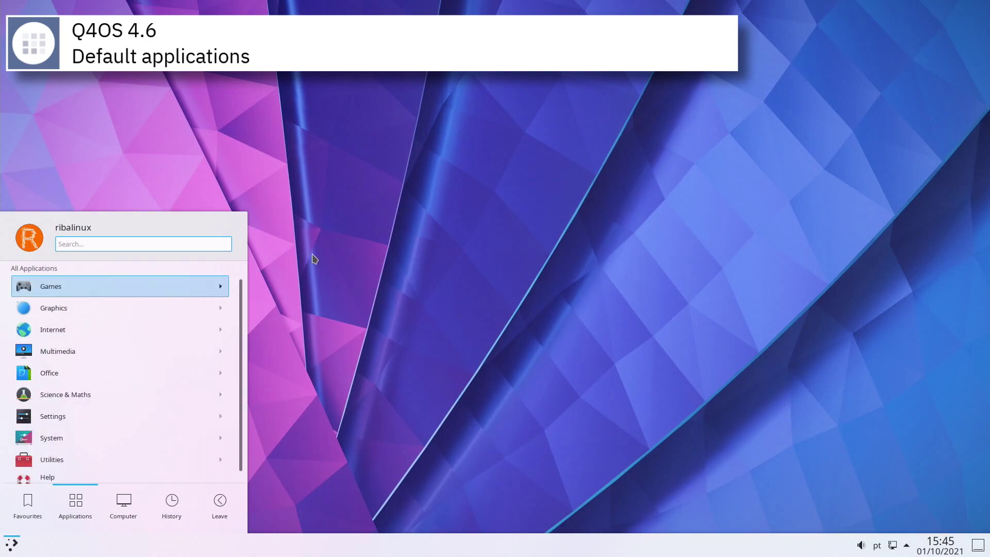
pyautogui.click(213, 286)
pyautogui.click(228, 285)
pyautogui.click(223, 284)
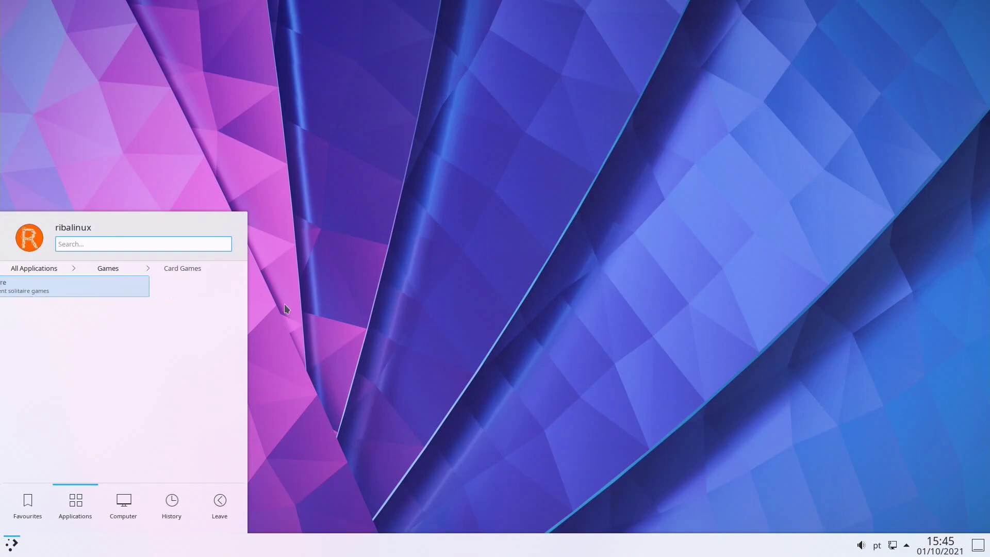